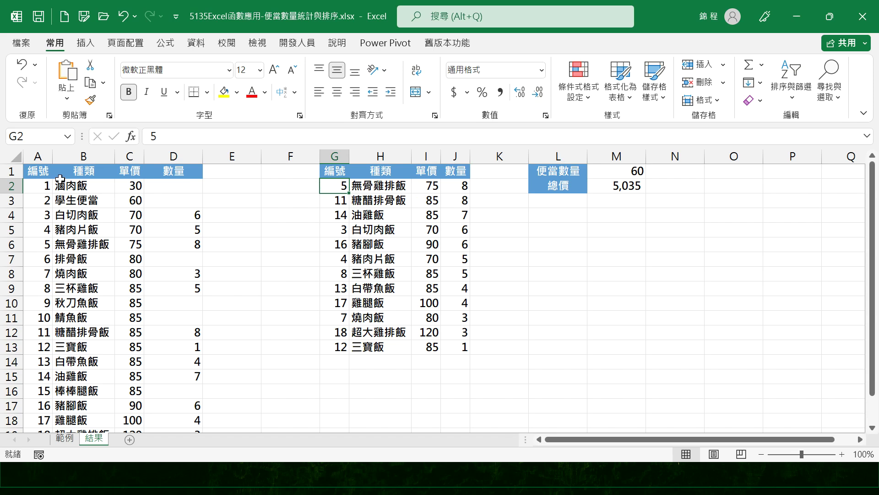
left_click(62, 200)
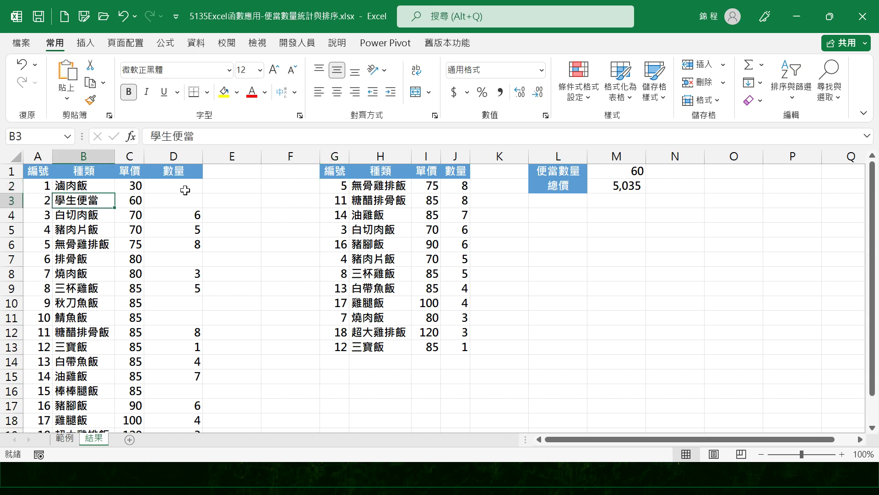
scroll(188, 228, "down", 2)
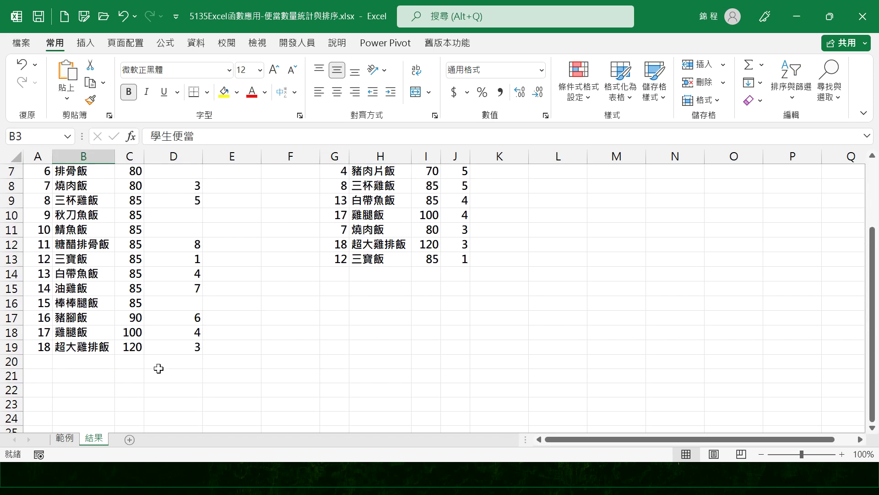
scroll(202, 259, "up", 2)
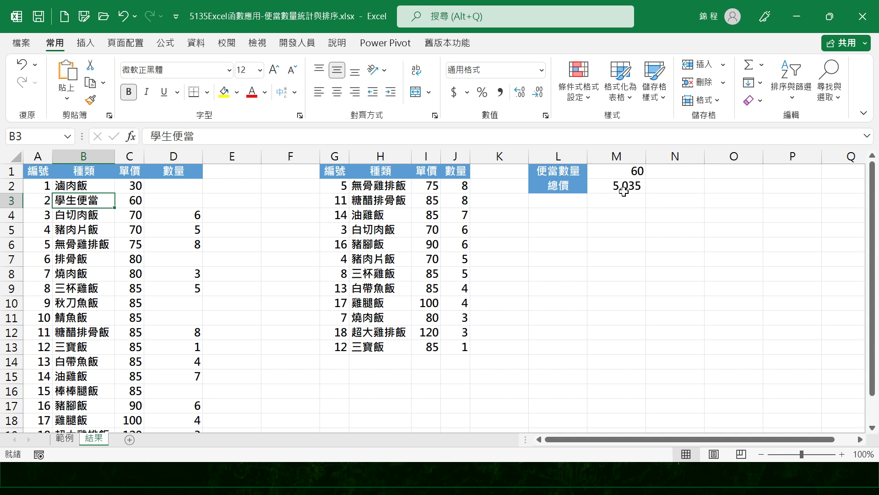
On the 範例 sheet, start a FILTER formula in G2 with A2:D19 as the array to filter.
left_click(68, 438)
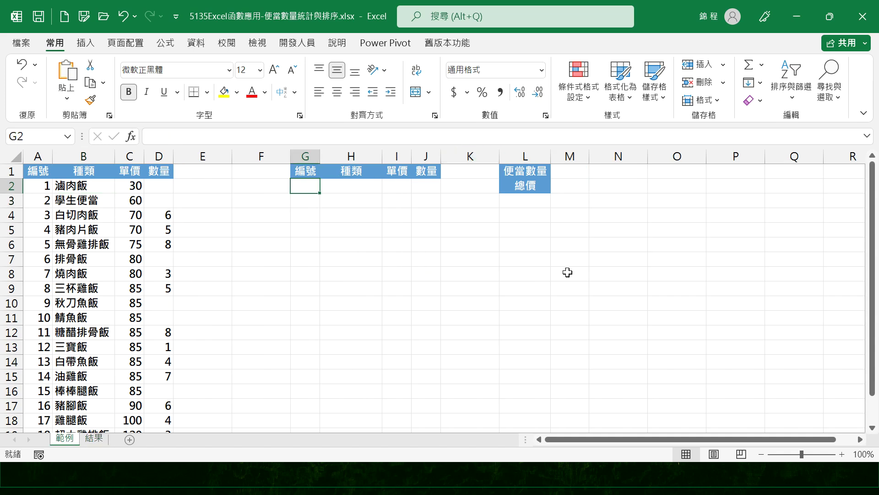
type("=")
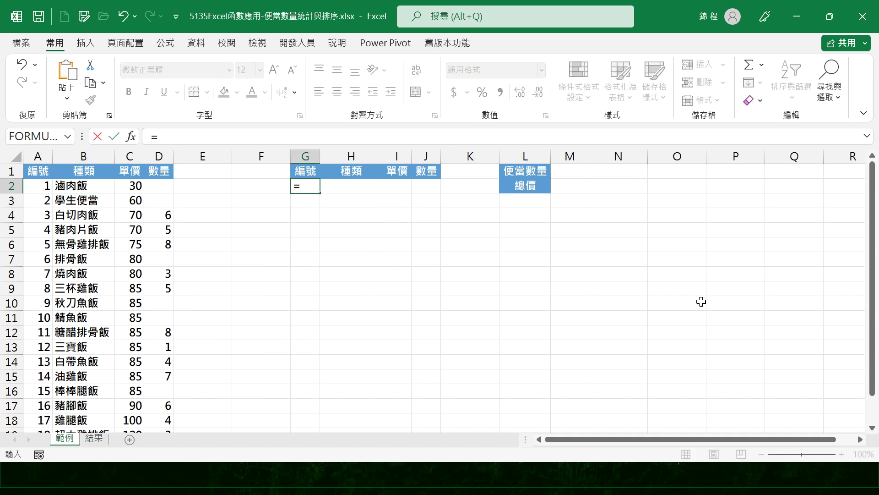
type("FILTER")
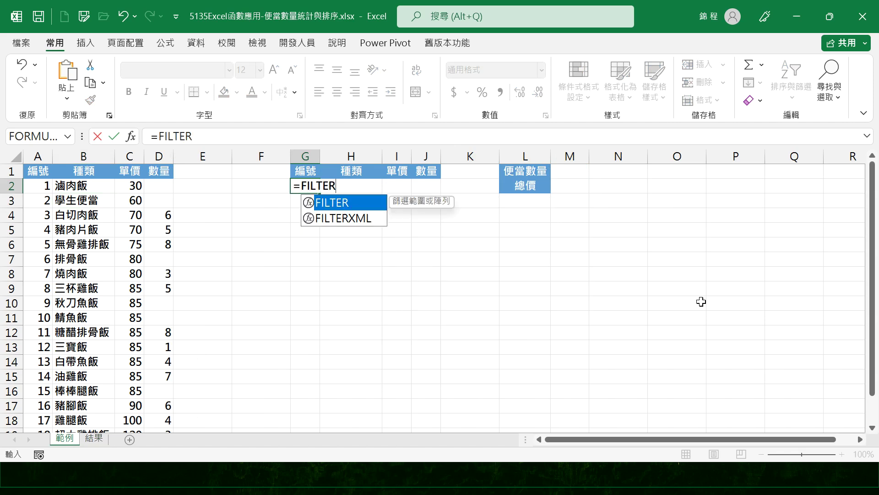
type("(")
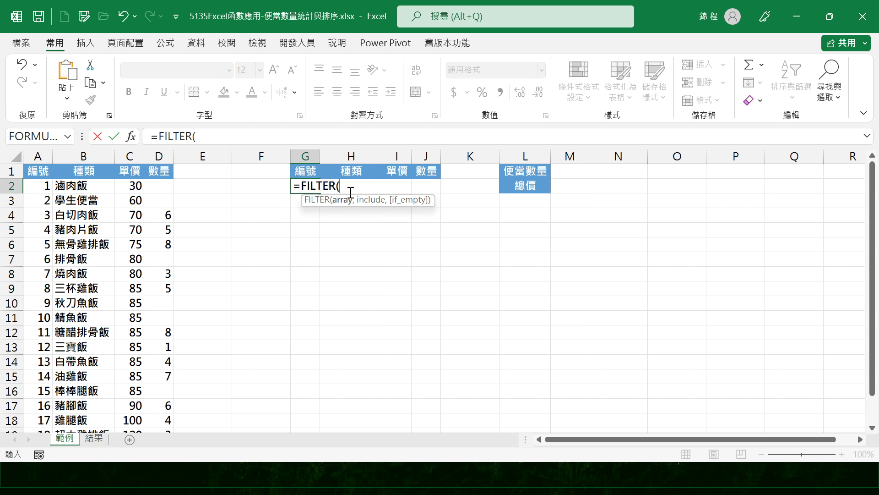
left_click(34, 188)
key("shift+Right")
key("shift+Right")
key("shift+Right")
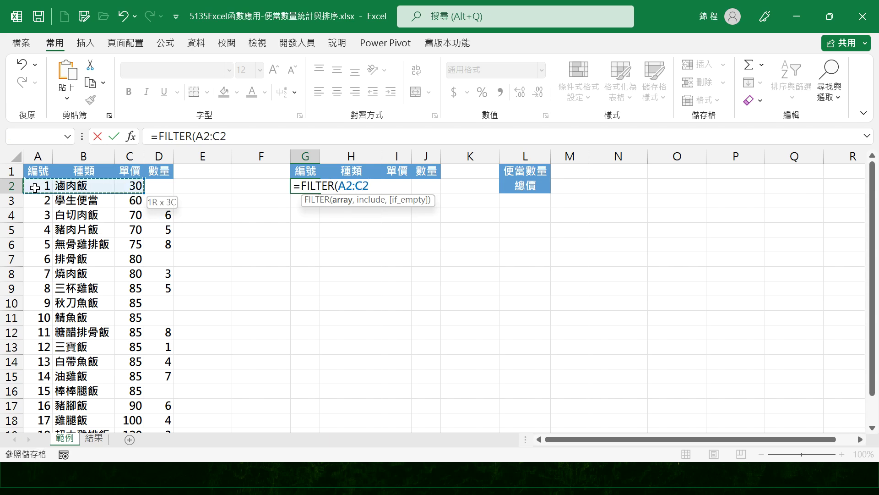
key("shift+Down")
key("shift+Down")
key("shift+Down")
key("shift+Down")
key("shift+Down")
key("shift+Down")
key("shift+Down")
key("shift+Down")
key("shift+Down")
key("shift+Down")
key("shift+Down")
key("shift+Down")
key("shift+Down")
key("shift+Down")
key("shift+Down")
key("shift+Down")
key("shift+Down")
key("shift+Down")
scroll(35, 188, "down", 3)
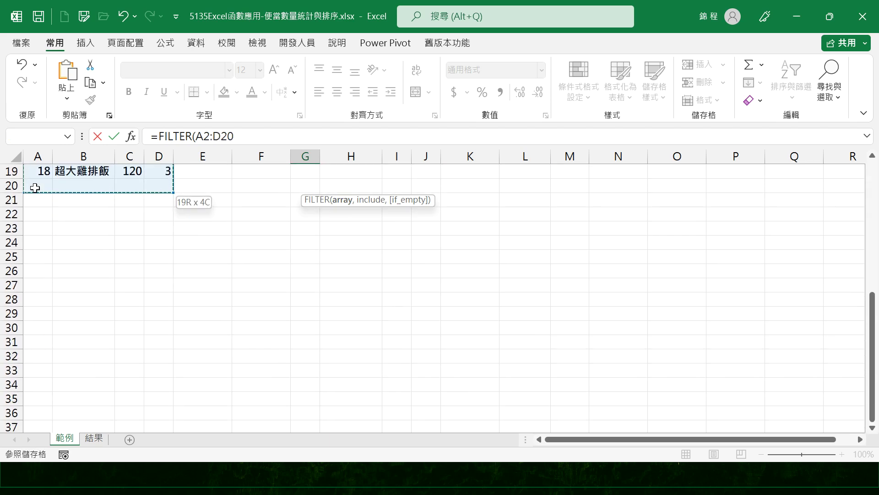
key("shift+Up")
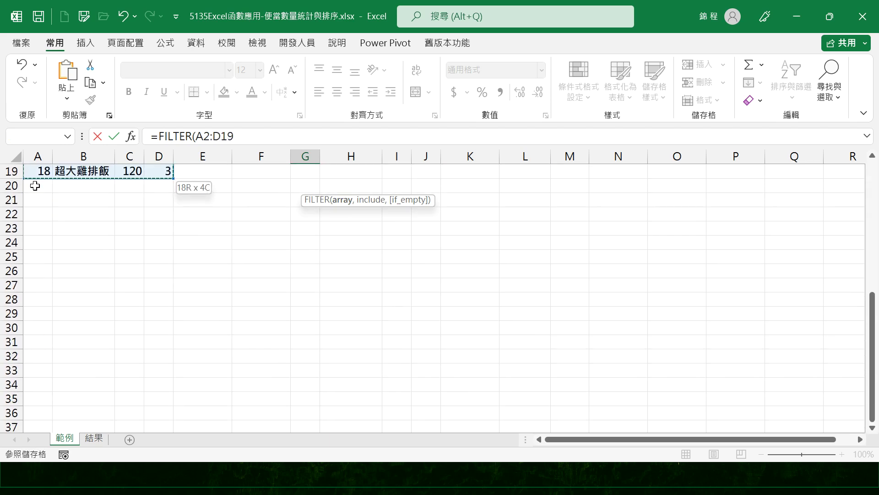
Complete the FILTER formula in G2 with the condition D2:D19<>"" so that only items with a quantity are listed.
type(",")
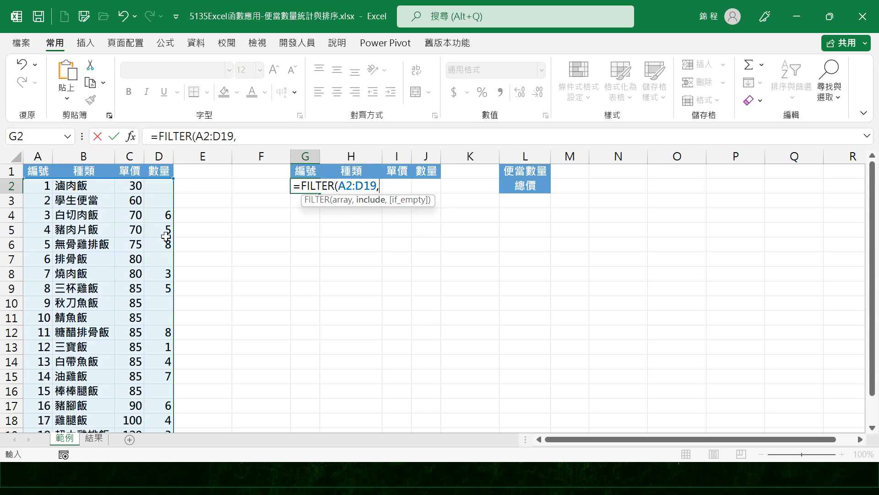
type("D2:D19<>\"")
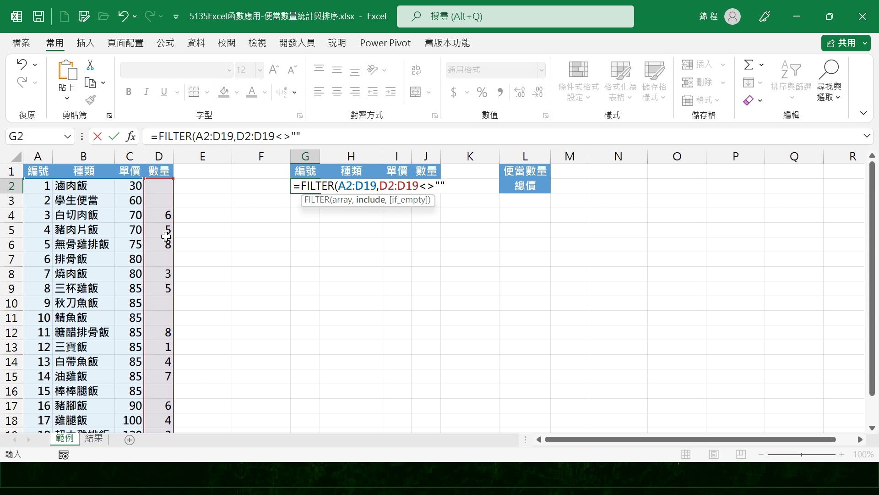
type("\",")
key("BackSpace")
type(")")
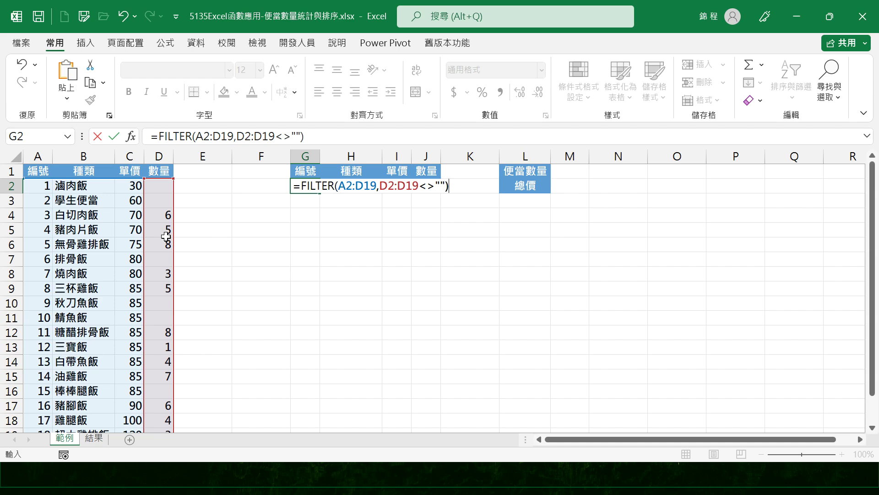
key("Return")
key("Up")
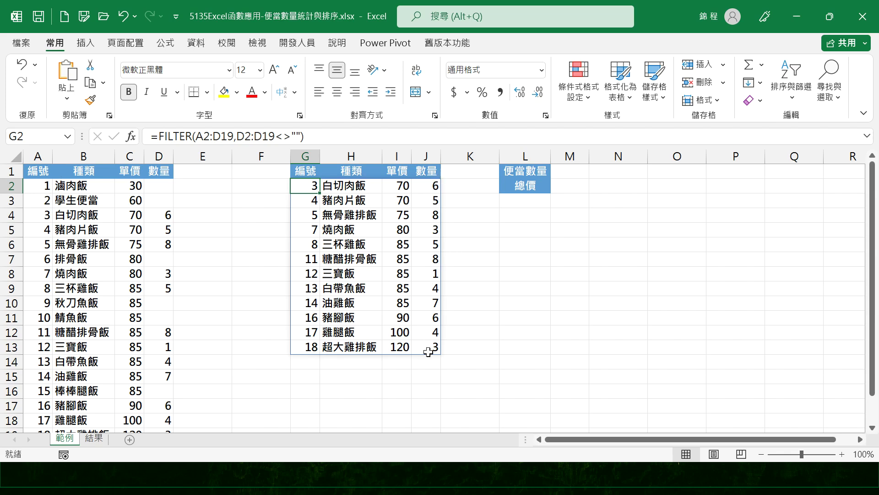
Wrap the FILTER formula in G2 in a SORT function.
left_click(157, 137)
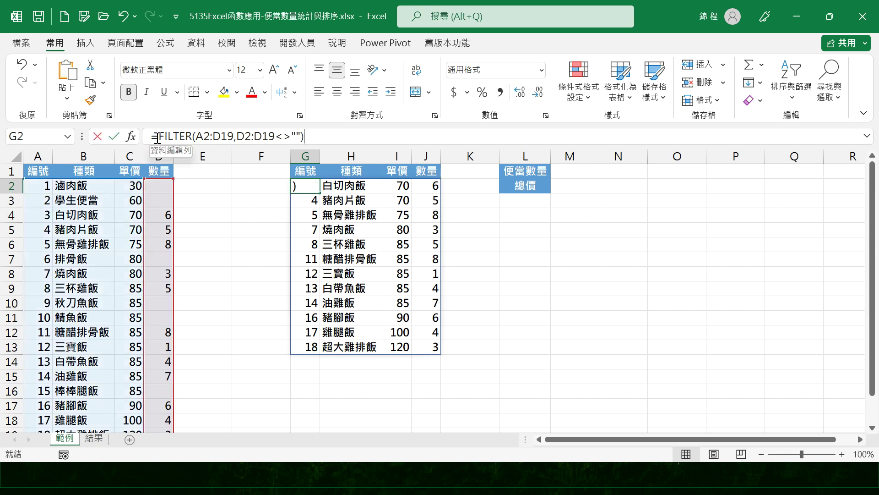
type("SO")
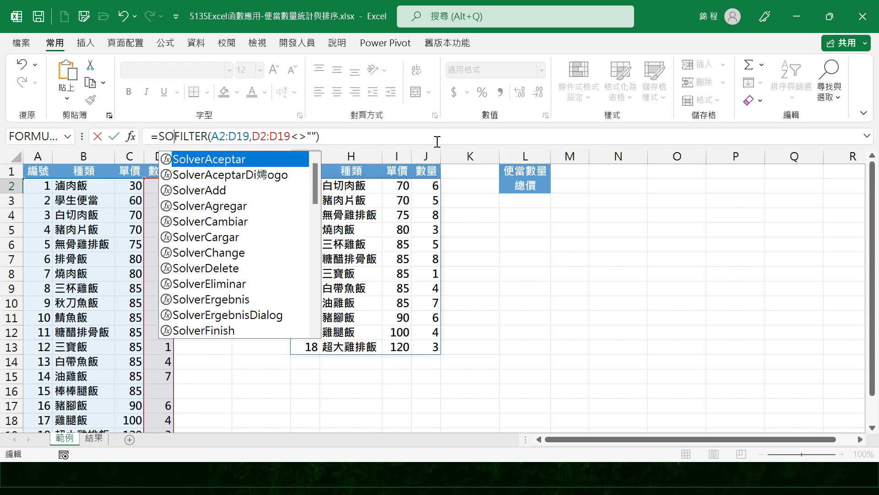
type("ET(")
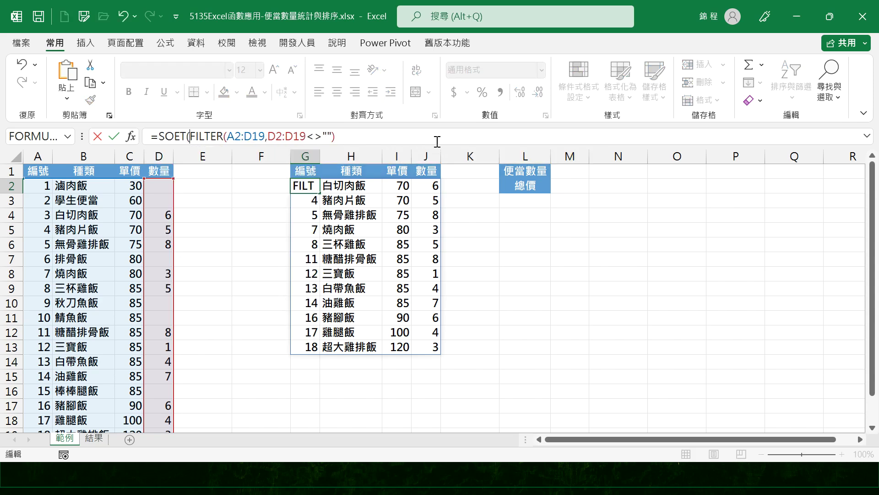
left_click(177, 136)
key("Delete")
type("R")
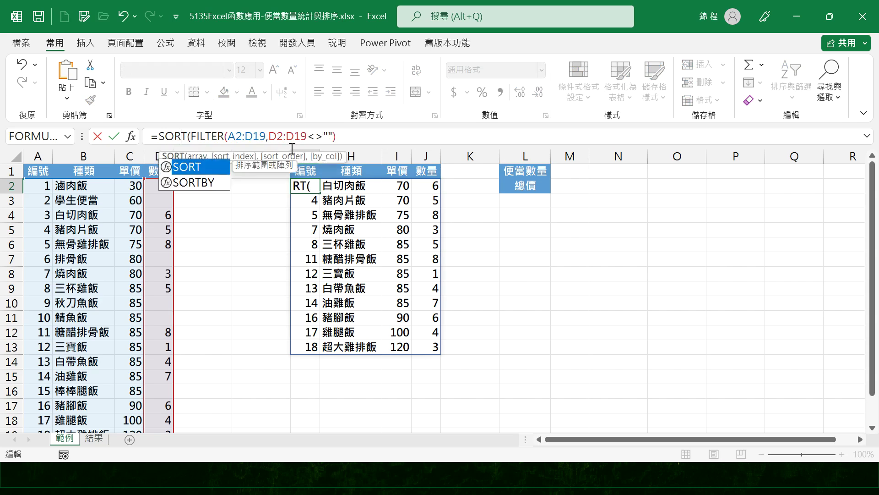
Complete the SORT formula in G2 with sort index 4 and sort order -1 for descending quantity.
left_click(369, 136)
type(",4")
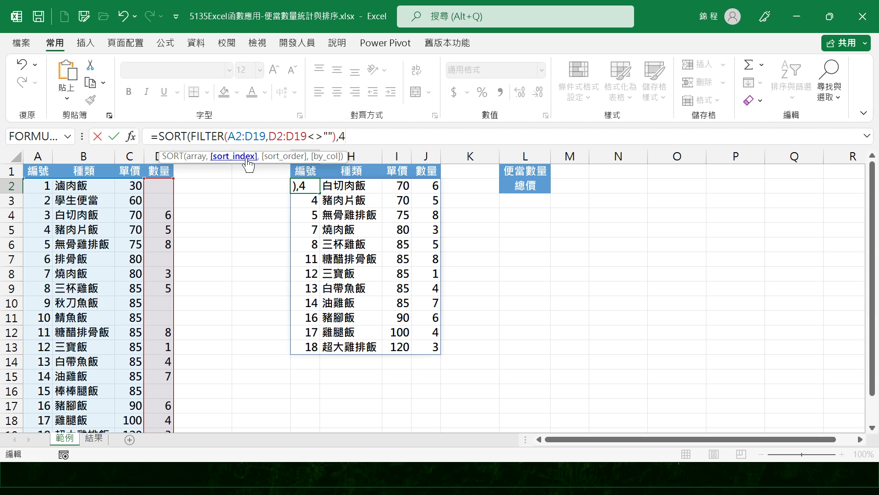
type(",")
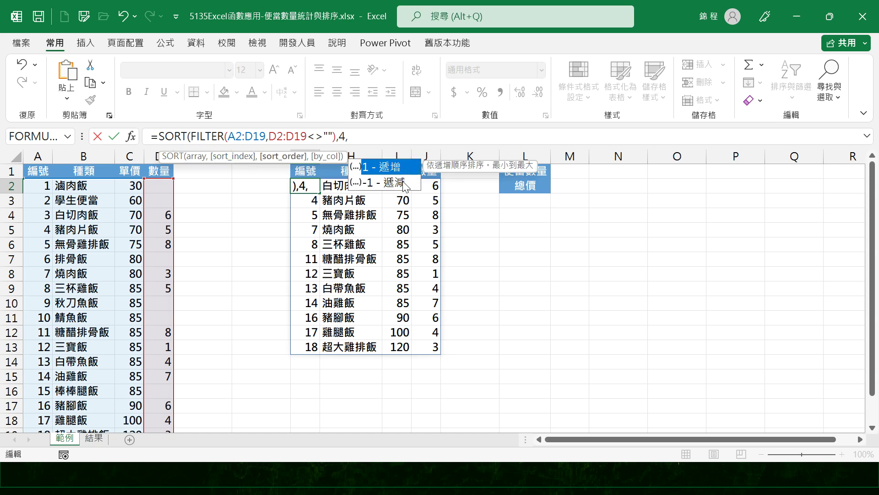
type("-1")
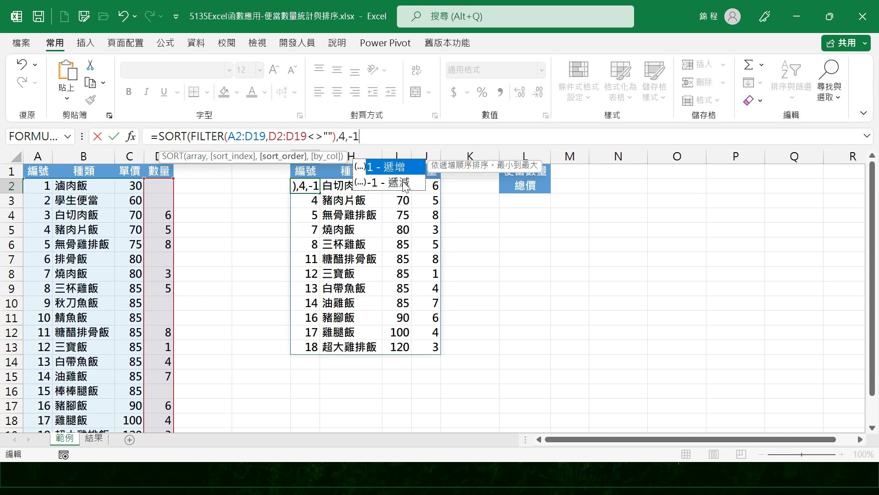
type(")")
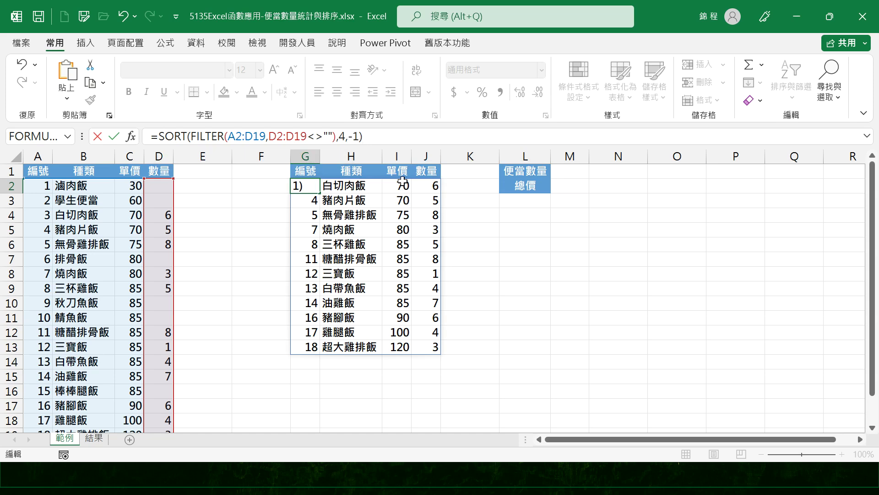
key("Return")
key("Up")
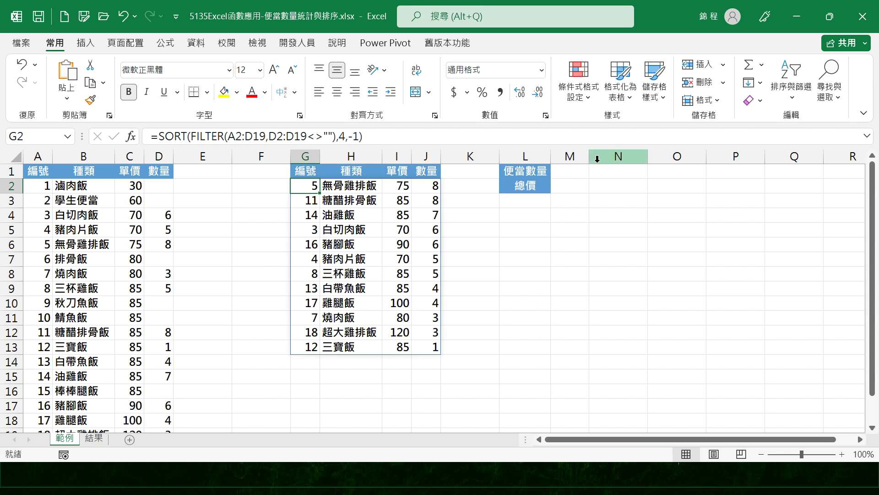
Total the 便當數量 in M1 with =SUM(J2:J19).
left_click(567, 173)
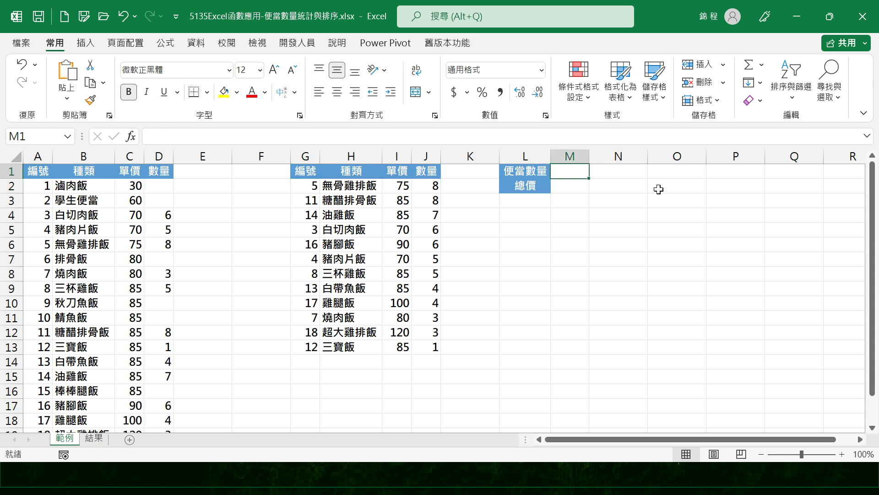
type("=SUM(")
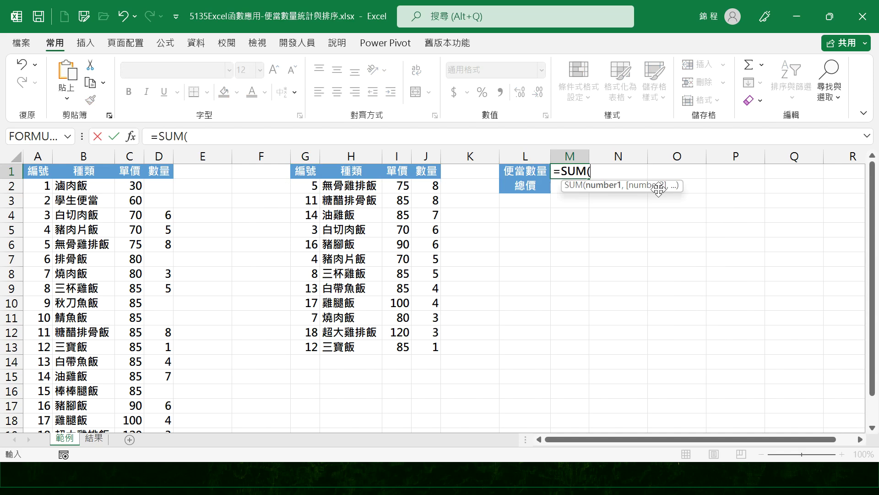
left_click_drag(398, 185, 441, 406)
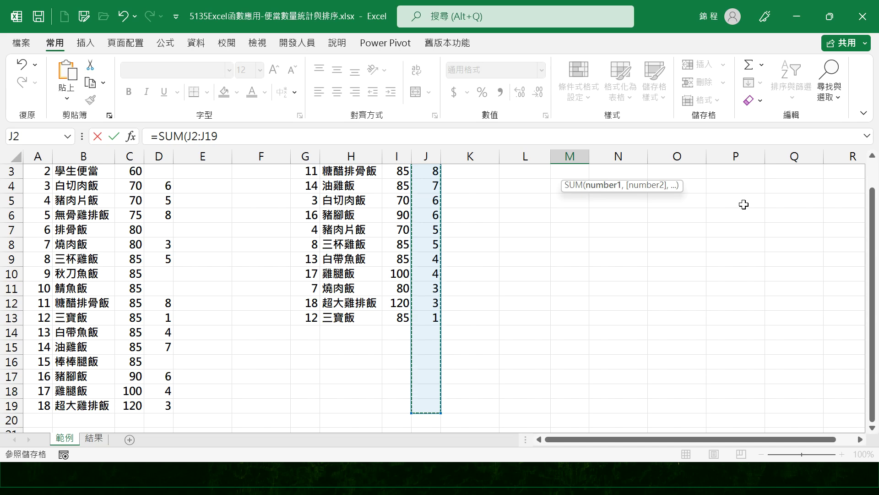
key("Return")
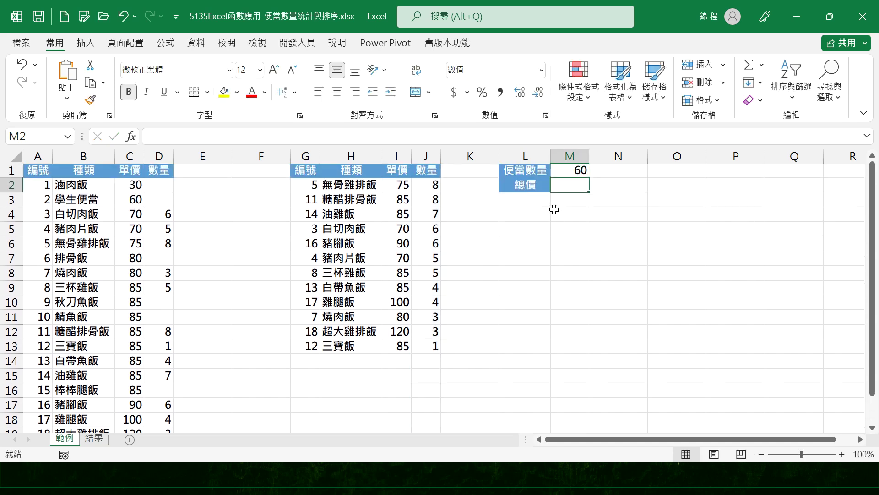
left_click(570, 170)
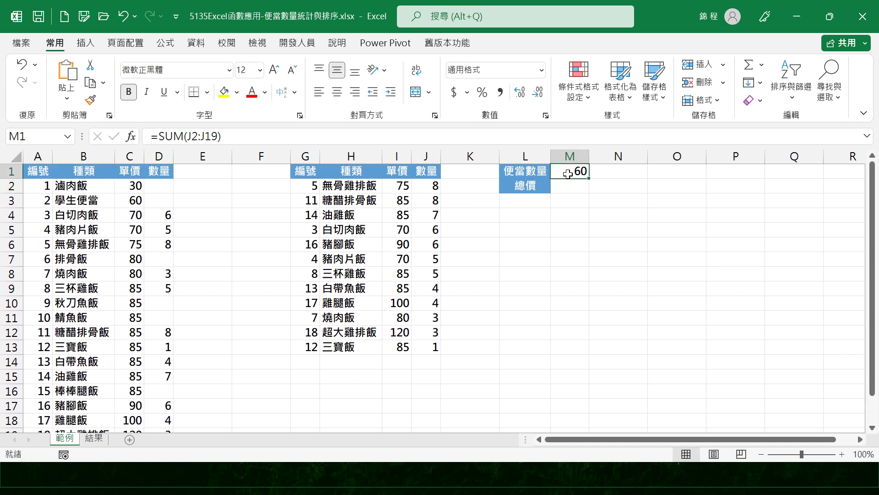
Start a SUMPRODUCT formula for the 總價 in M2 with the unit prices I2:I19 as the first array.
left_click(570, 186)
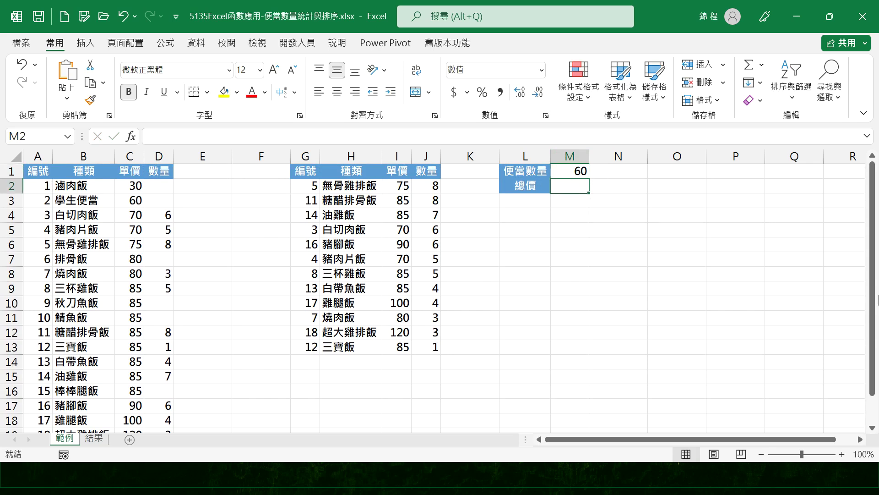
type("=SUMP")
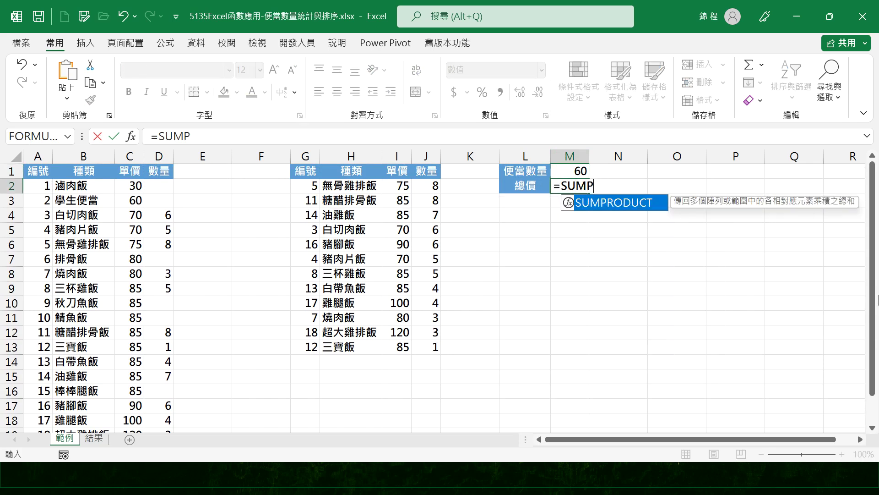
type("RODUCT")
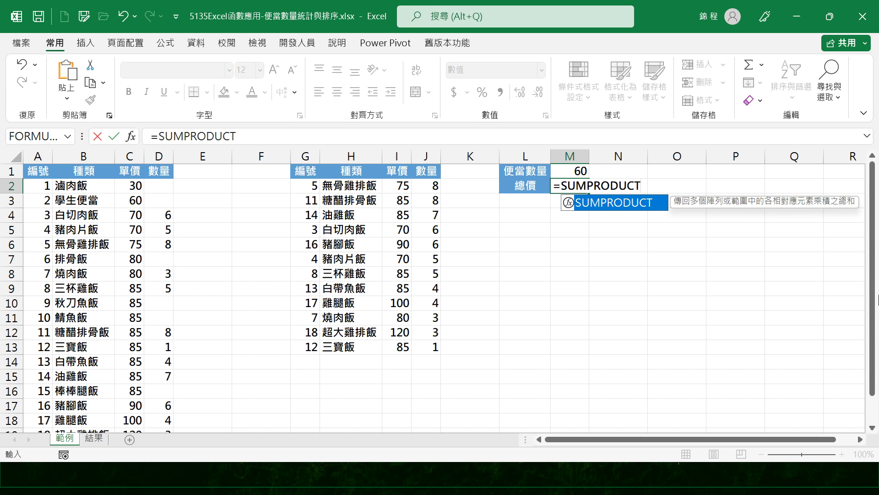
type("(")
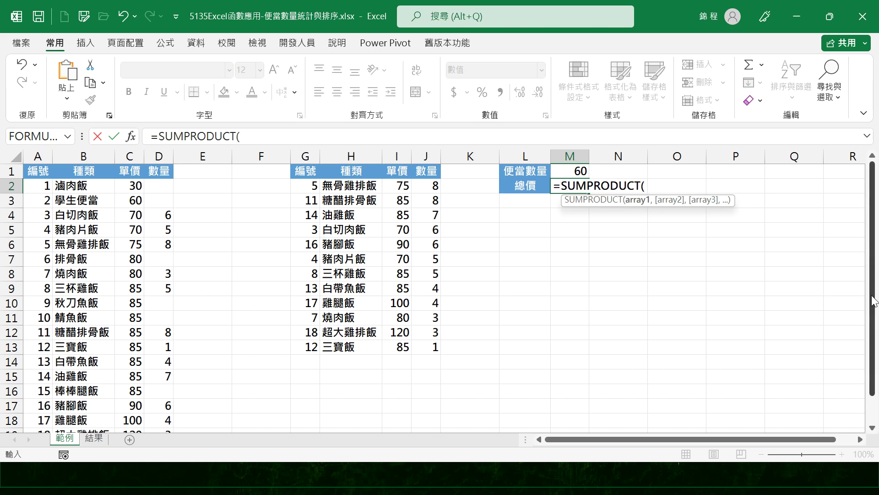
left_click_drag(396, 185, 396, 348)
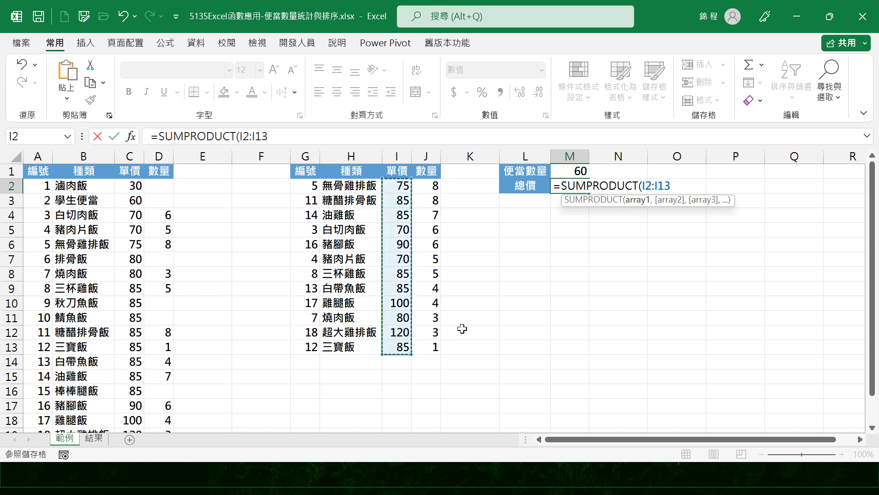
key("shift+Down")
key("shift+Down")
key("shift+Down")
key("shift+Down")
key("shift+Down")
key("shift+Down")
key("shift+Down")
key("shift+Down")
key("shift+Up")
key("shift+Up")
key("shift+Up")
key("shift+Down")
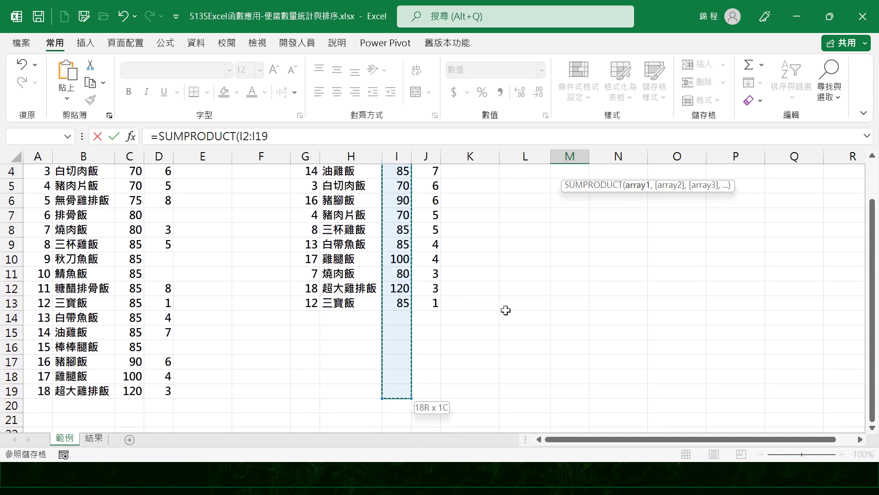
scroll(435, 235, "up", 1)
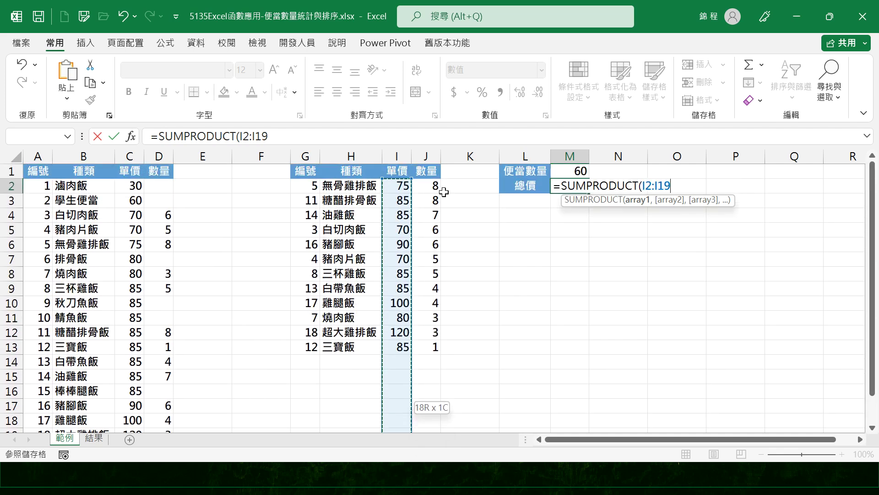
Complete the SUMPRODUCT formula in M2 with the quantities J2:J19 as the second array.
type(",")
left_click_drag(432, 185, 435, 406)
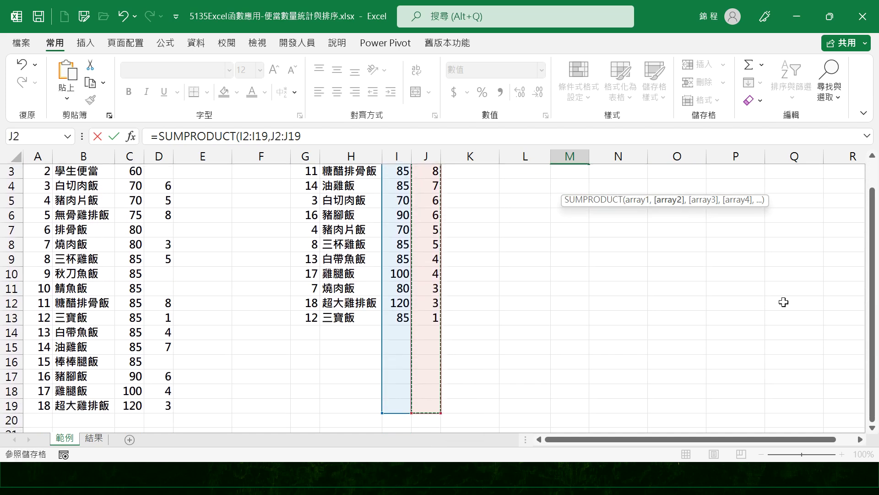
type(")")
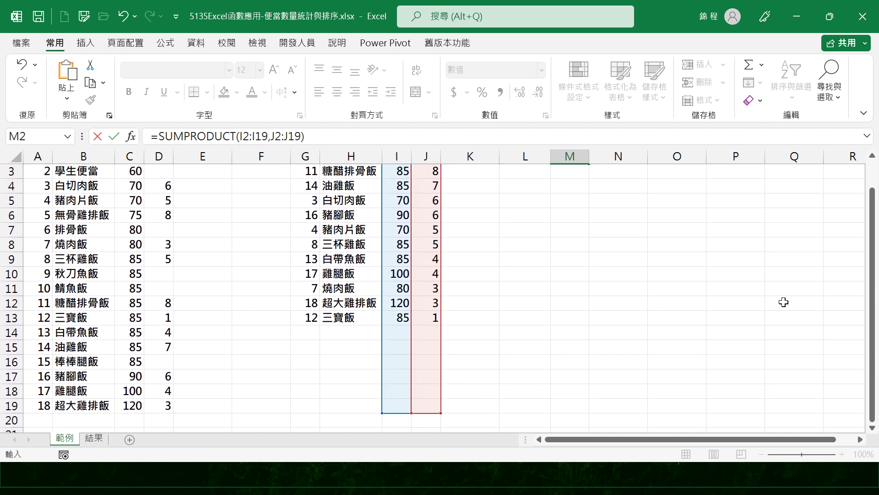
key("Return")
key("Up")
key("Up")
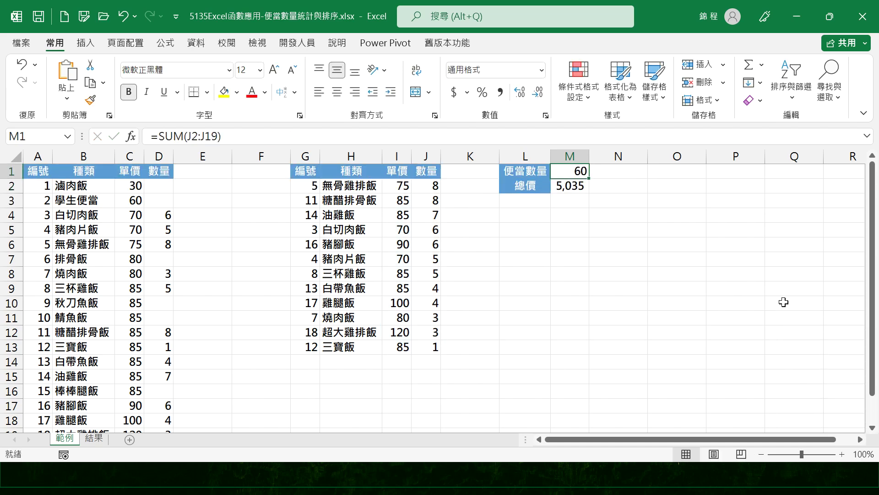
key("Down")
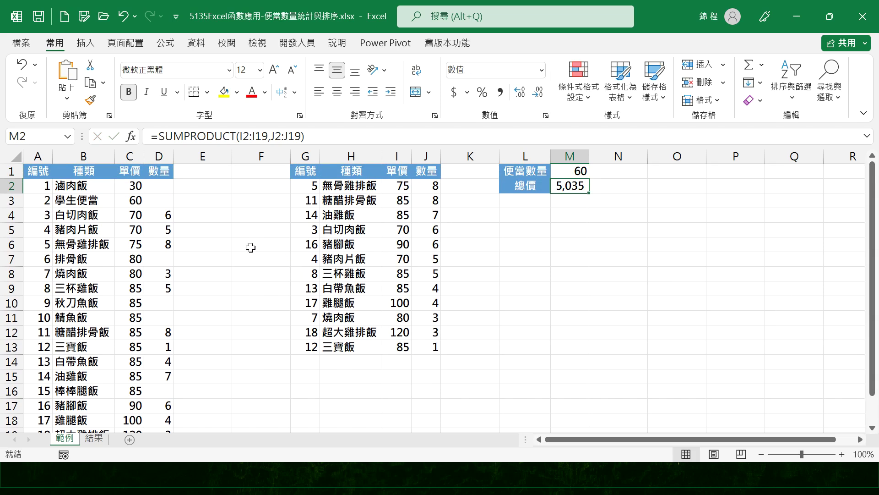
Test the formulas by entering a quantity of 5 for 排骨飯 in D7 and clearing that cell again.
left_click(163, 258)
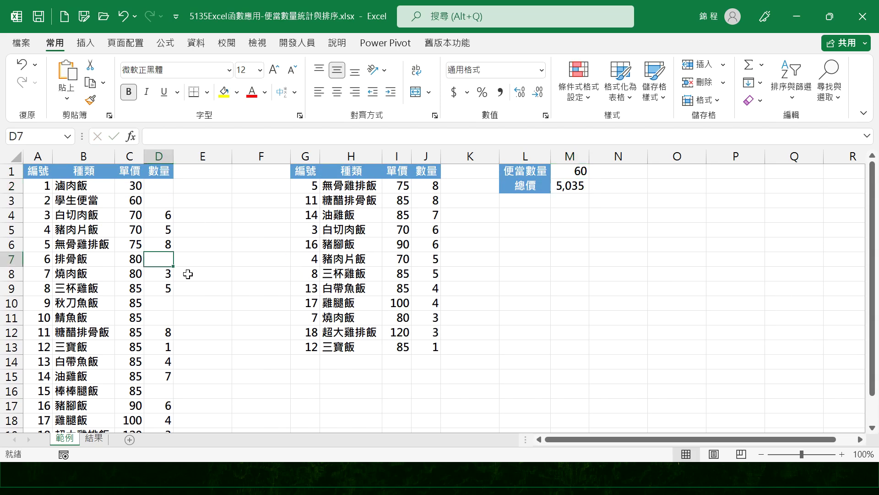
type("5")
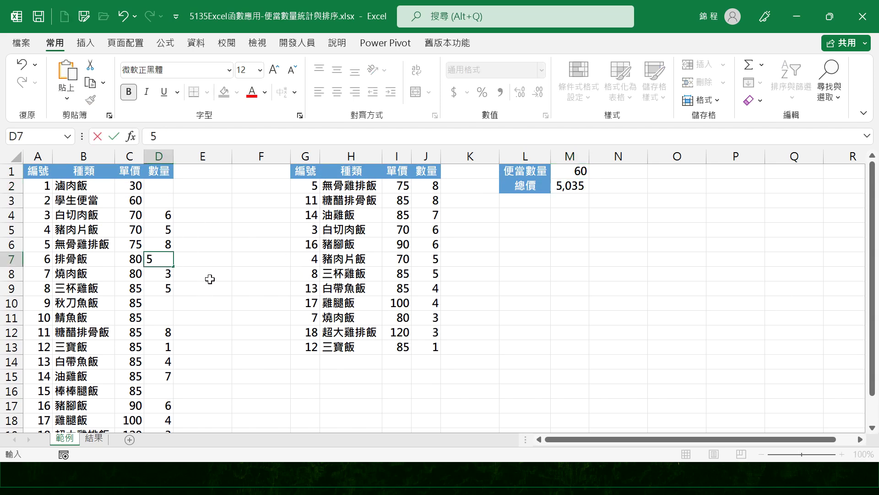
key("Return")
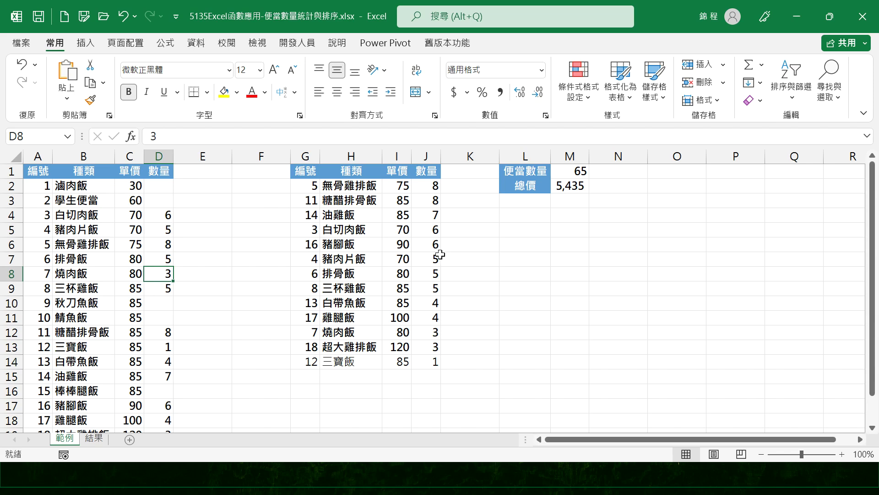
scroll(403, 369, "down", 3)
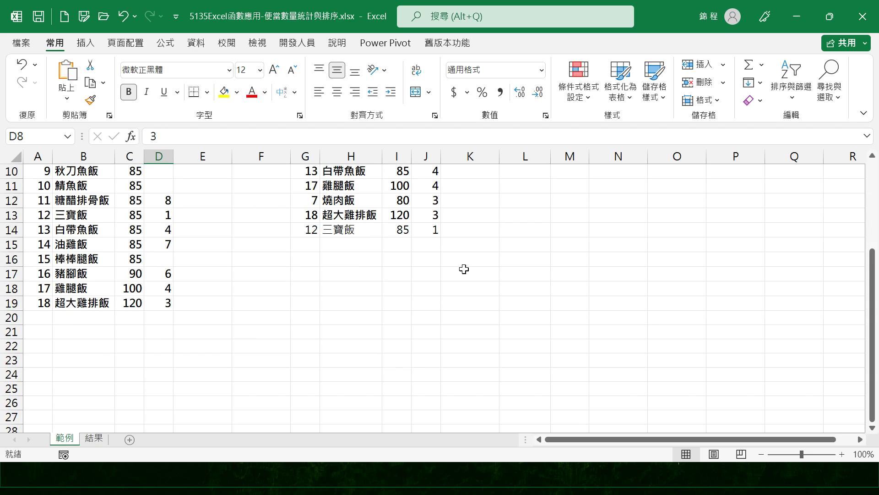
scroll(464, 269, "up", 3)
left_click(164, 255)
key("Delete")
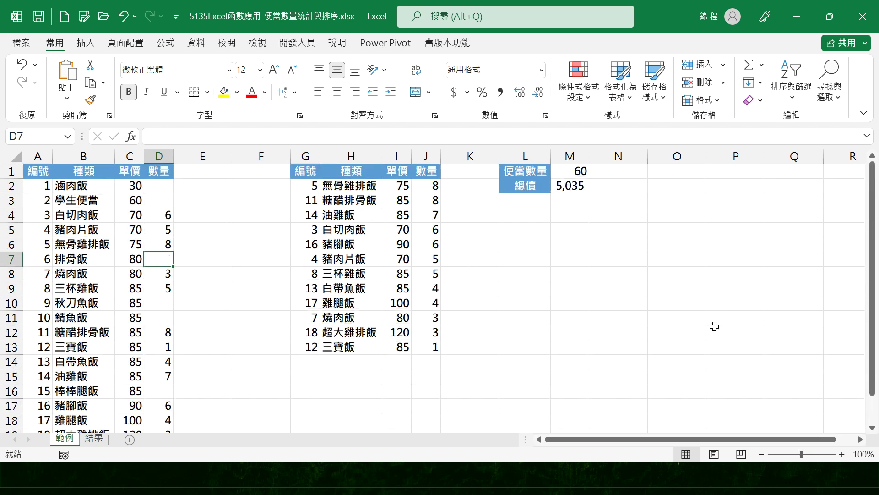